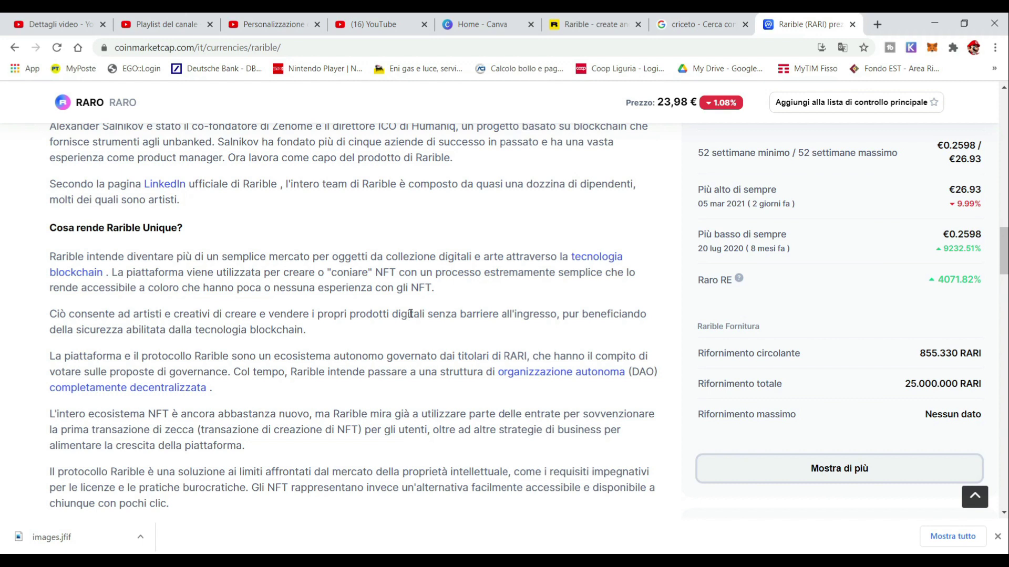
# - Review Rarible's price chart, project description and market listings on CoinMarketCap
pyautogui.scroll(10, 410, 313)
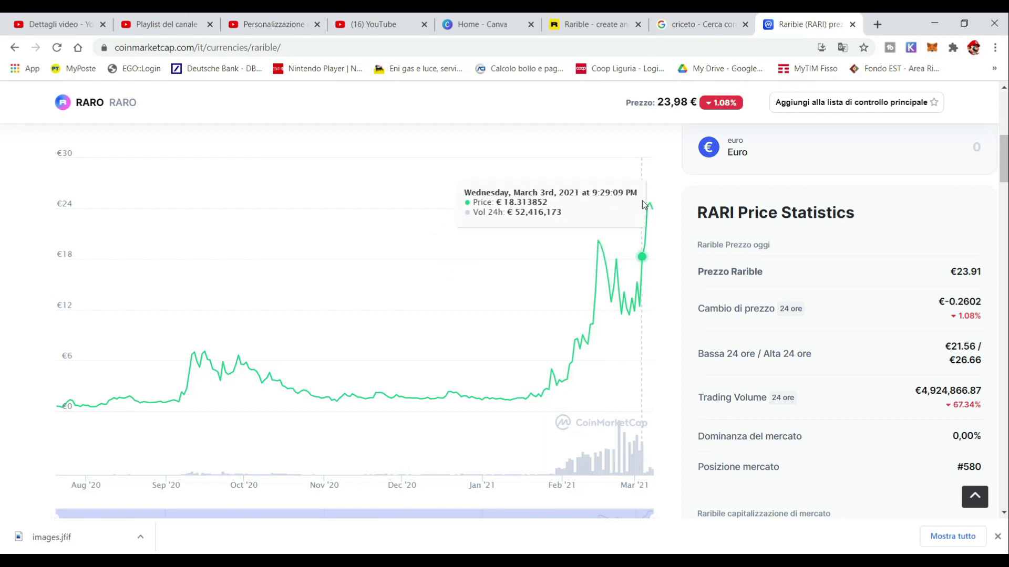
pyautogui.scroll(-3, 620, 309)
pyautogui.scroll(-15, 620, 310)
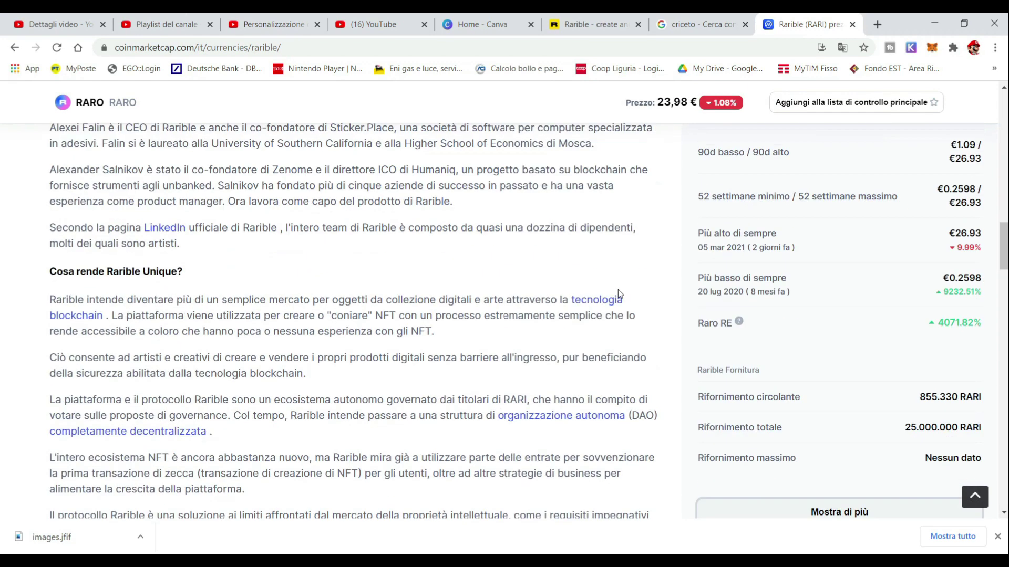
pyautogui.scroll(-10, 499, 305)
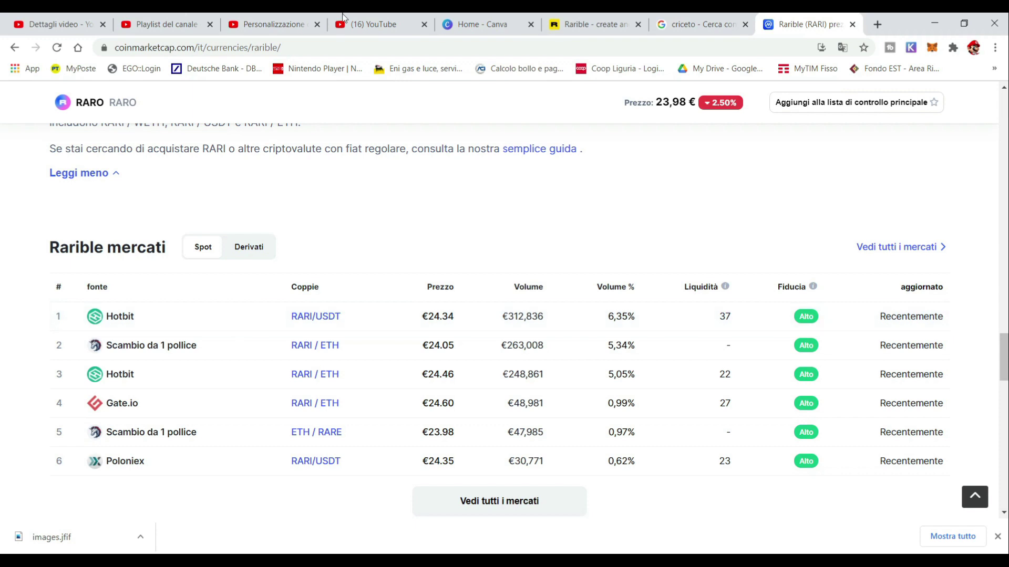
# - Switch to the Rarible site and start creating a single collectible, continuing from the saved draft
pyautogui.click(588, 24)
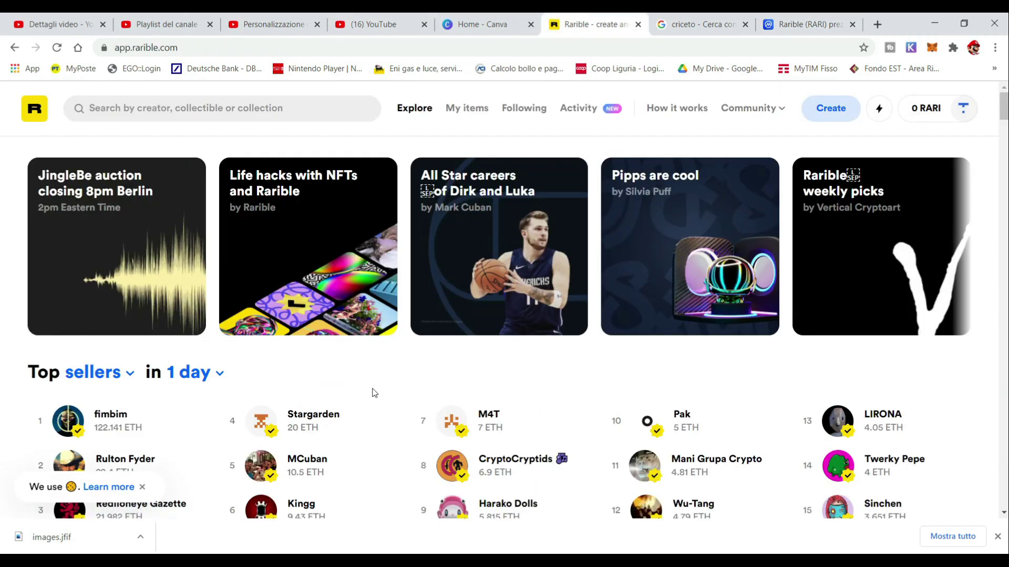
pyautogui.scroll(-1, 374, 393)
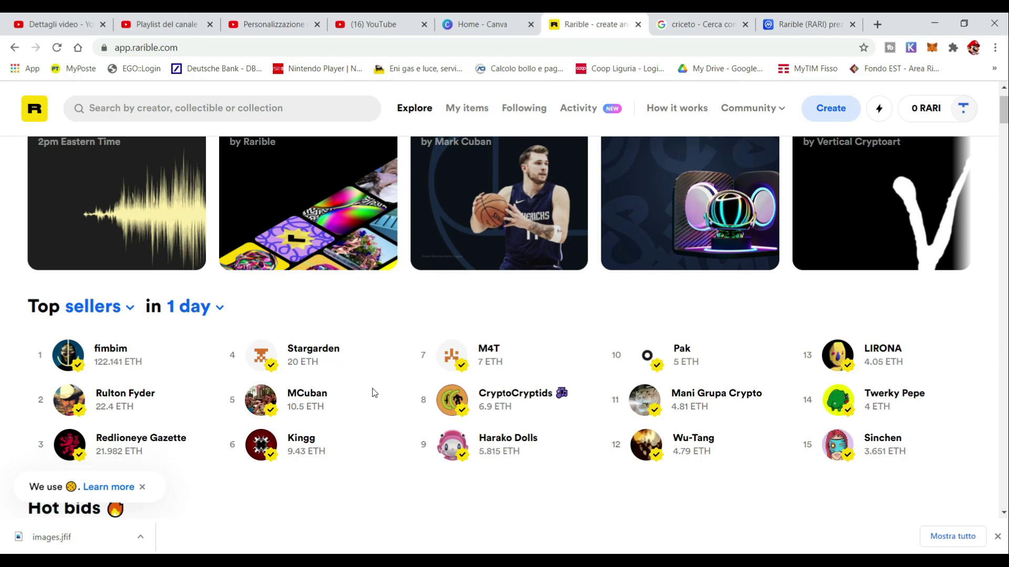
pyautogui.click(830, 114)
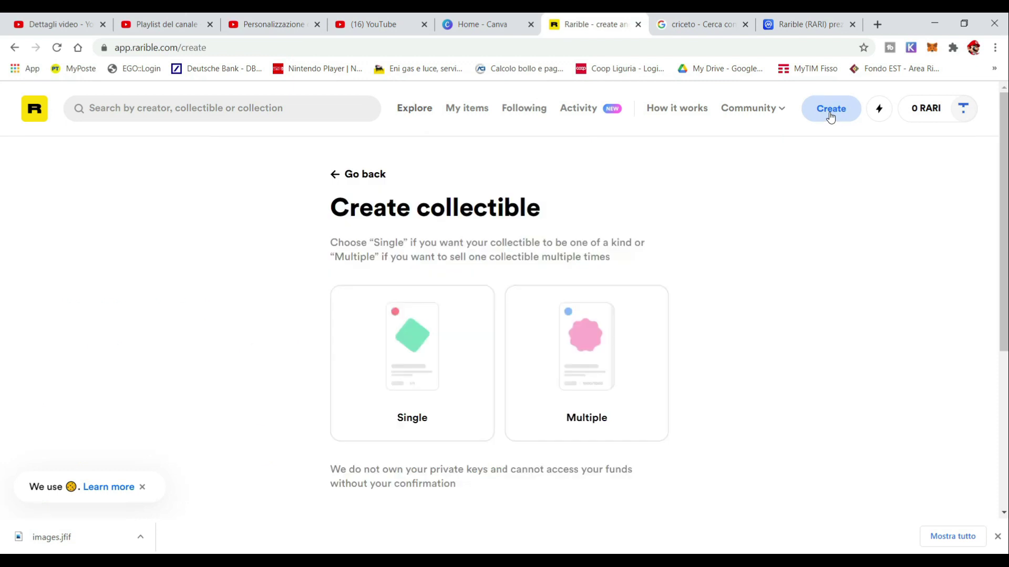
pyautogui.scroll(-1, 750, 294)
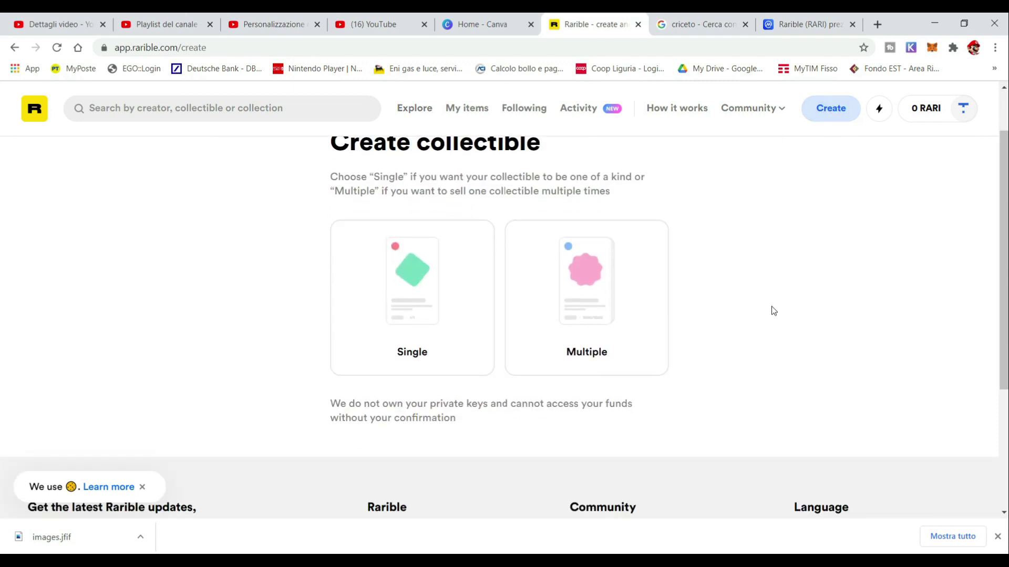
pyautogui.scroll(1, 770, 305)
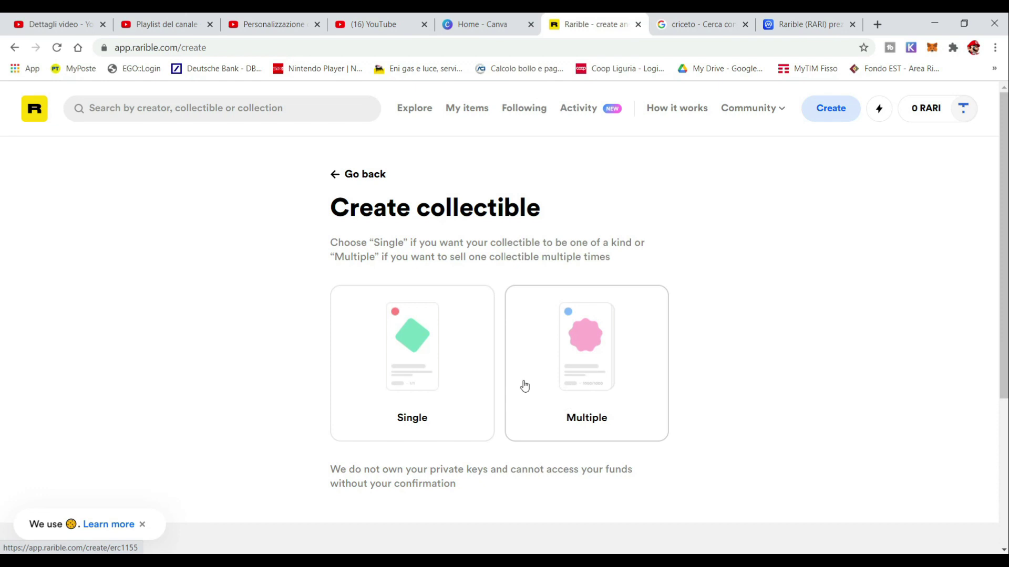
pyautogui.click(434, 328)
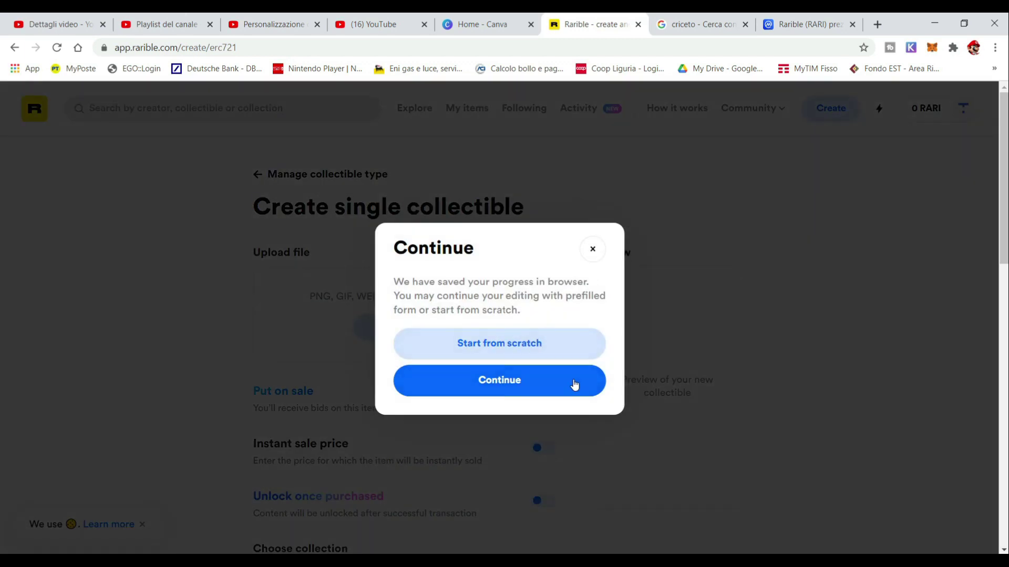
pyautogui.click(542, 382)
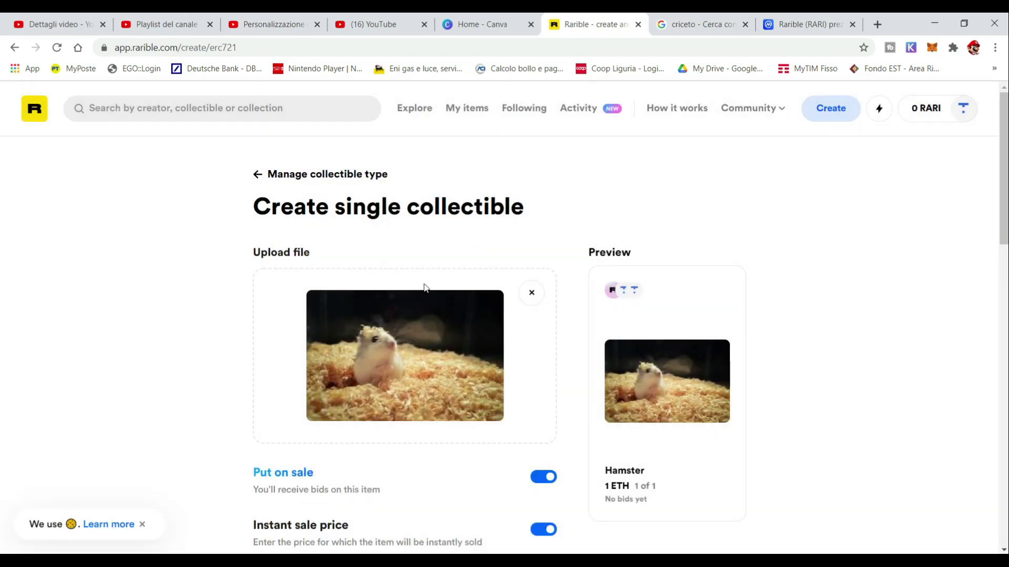
# - Remove the draft's current image and upload images.jfif from the Download folder in its place
pyautogui.click(531, 294)
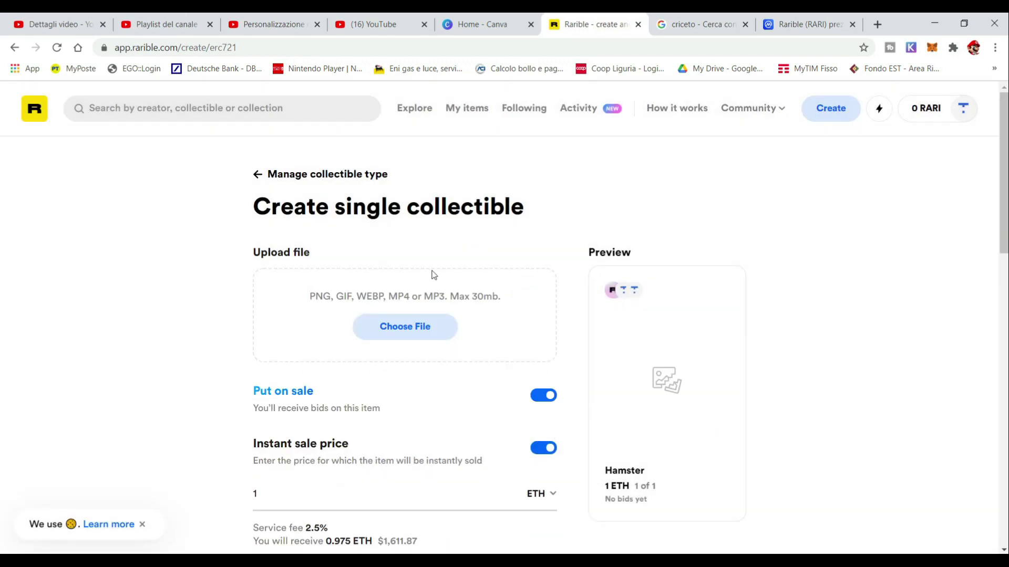
pyautogui.scroll(-8, 435, 264)
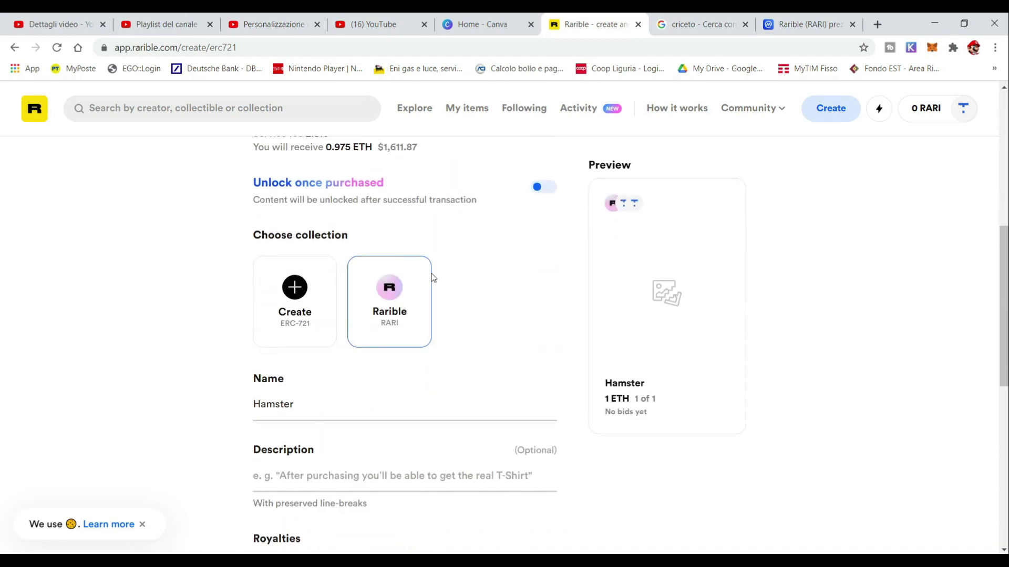
pyautogui.scroll(-5, 433, 280)
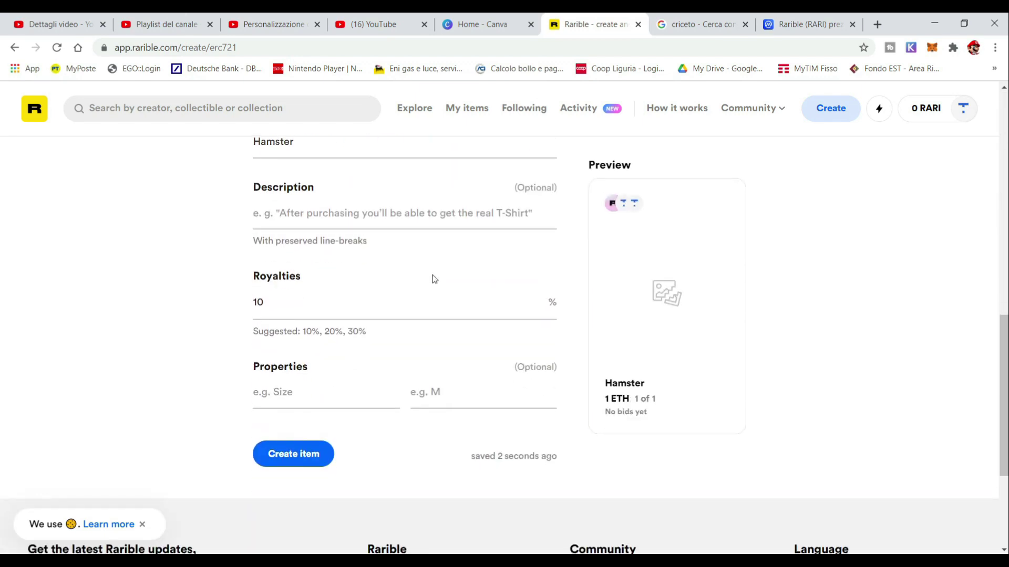
pyautogui.scroll(9, 435, 279)
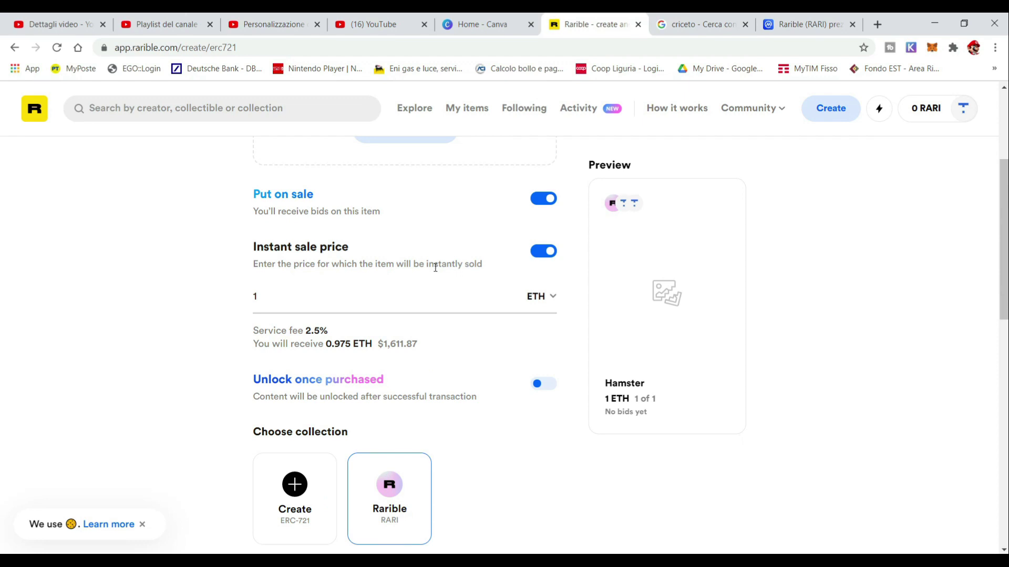
pyautogui.scroll(4, 435, 267)
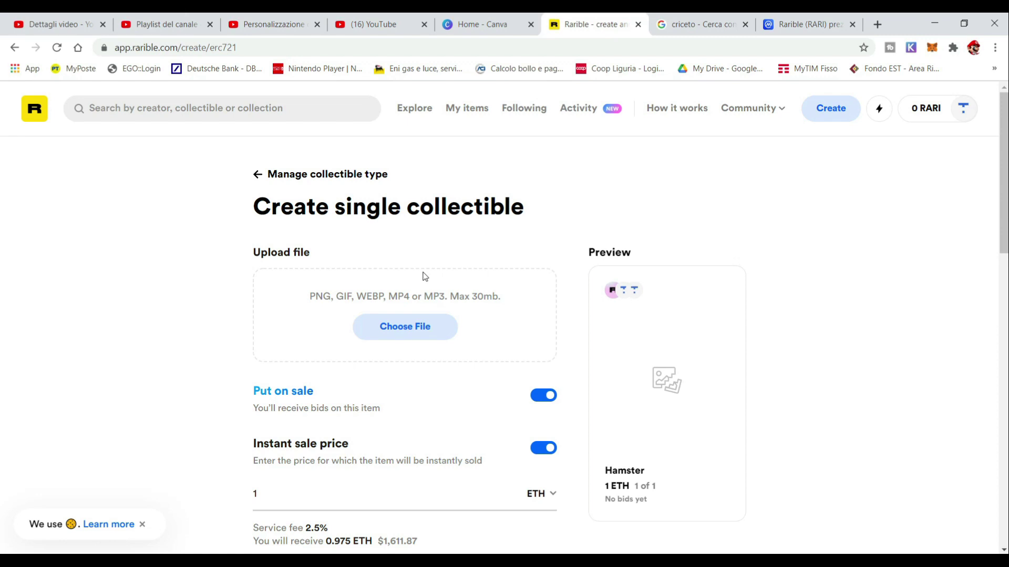
pyautogui.scroll(-2, 424, 277)
pyautogui.scroll(1, 432, 256)
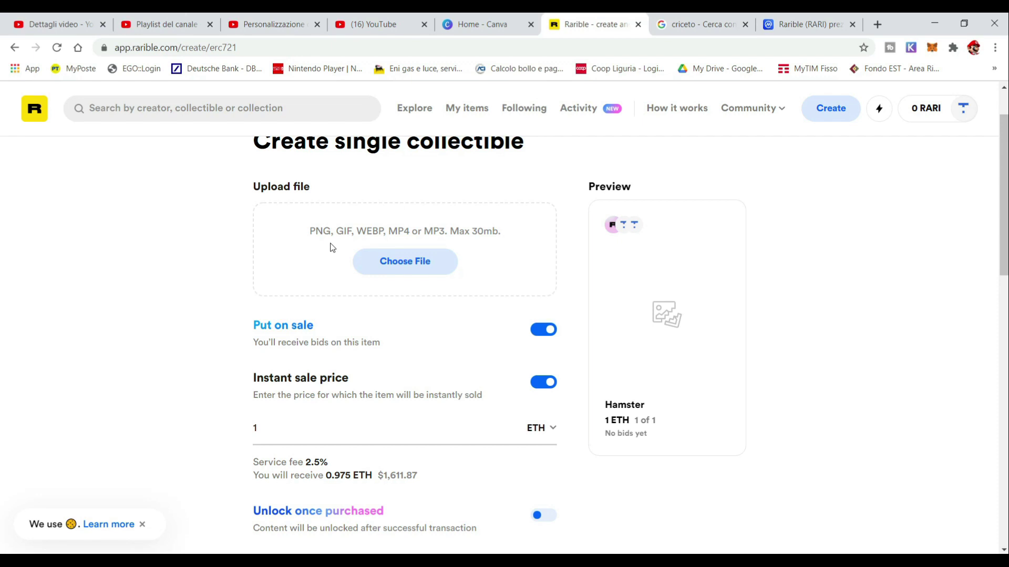
pyautogui.click(405, 263)
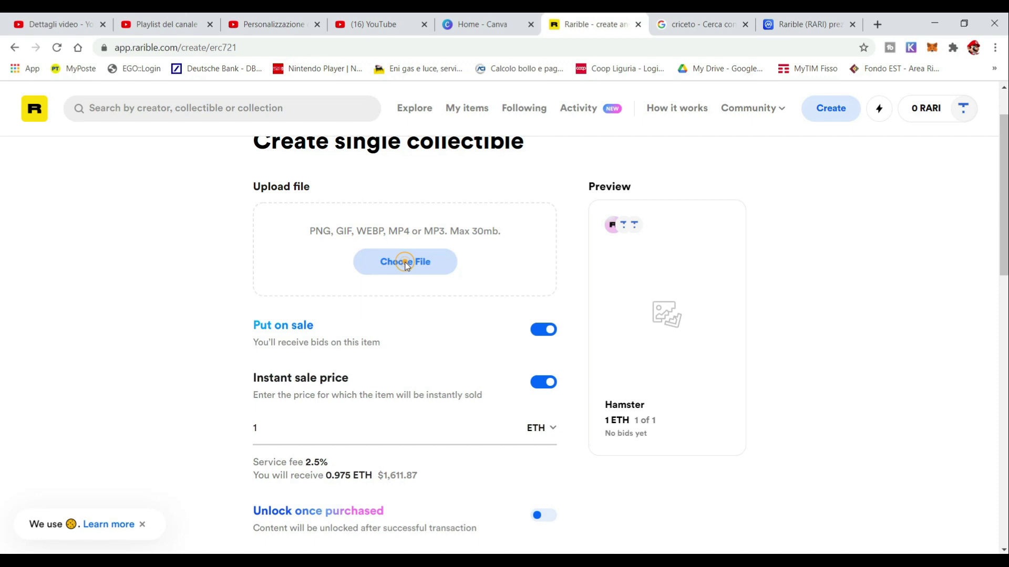
pyautogui.click(67, 165)
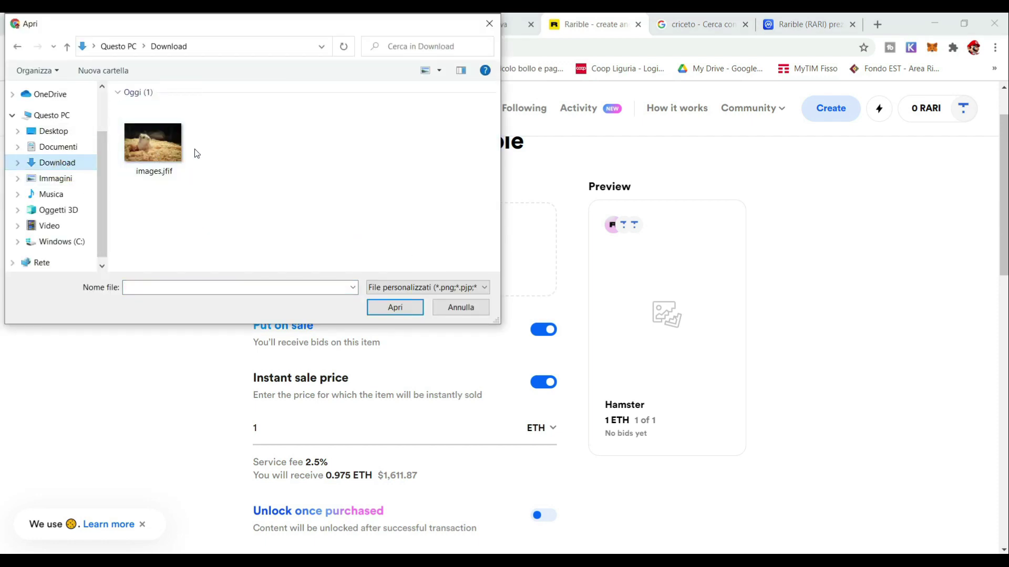
pyautogui.doubleClick(164, 146)
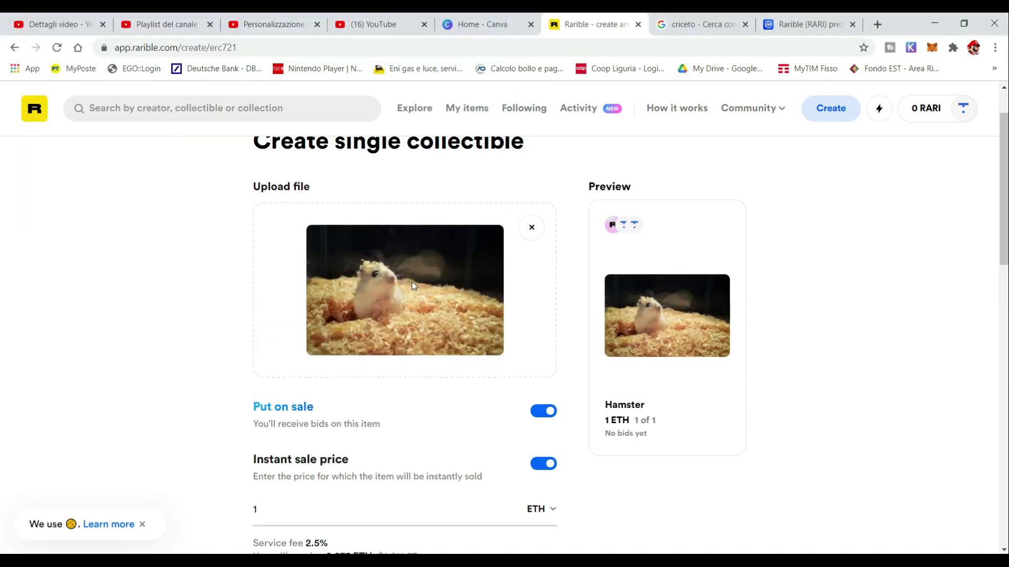
# - Turn the collectible's Put on sale option off and back on
pyautogui.scroll(-3, 482, 272)
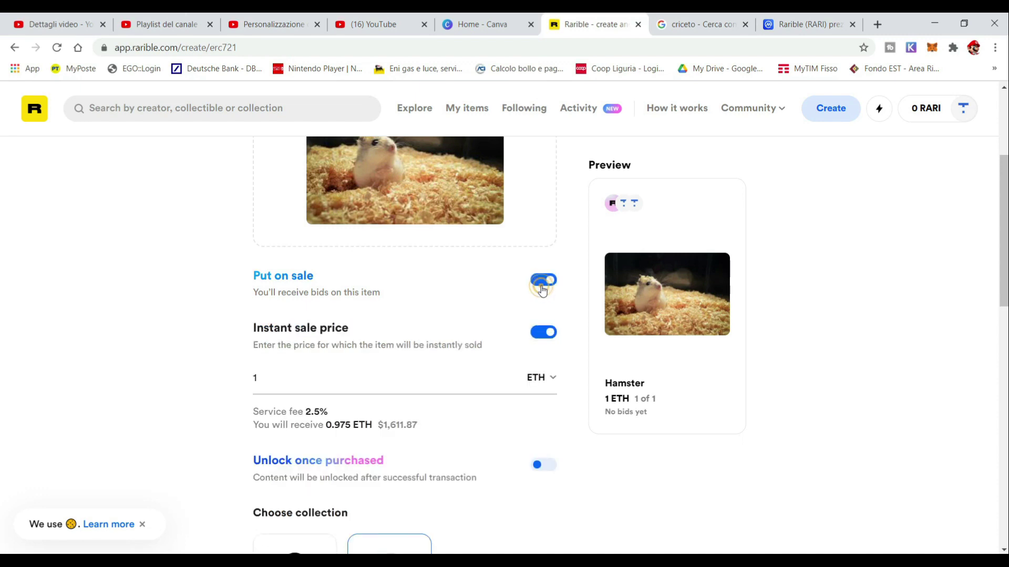
pyautogui.click(542, 289)
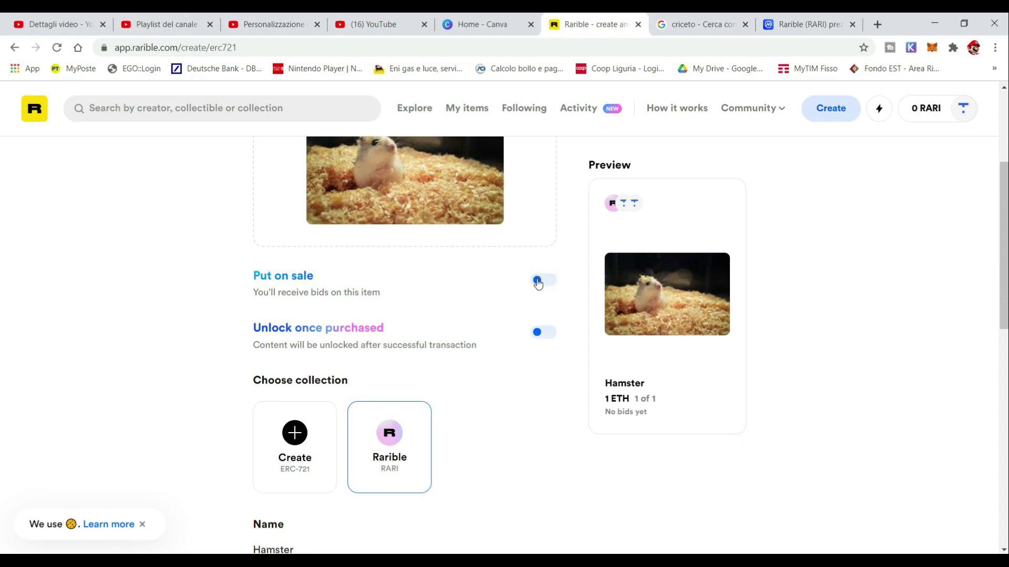
pyautogui.scroll(1, 535, 304)
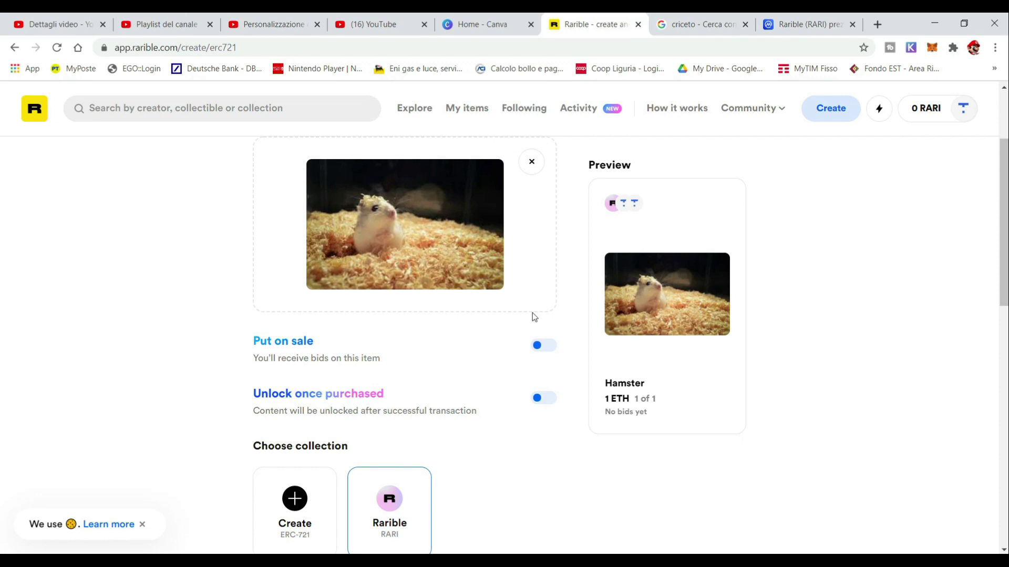
pyautogui.click(539, 348)
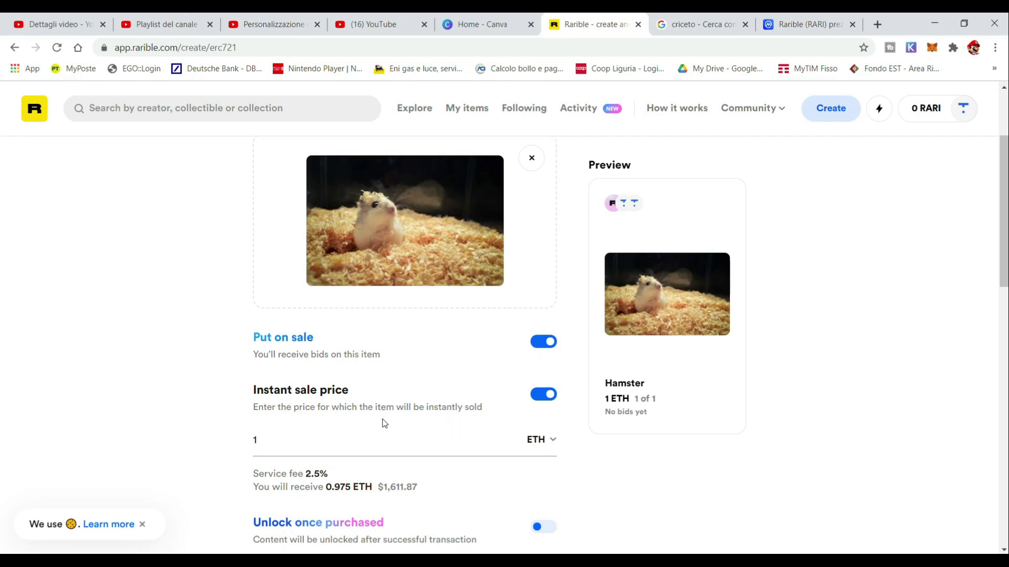
# - Set the collectible's instant sale price to 2 ETH
pyautogui.scroll(-1, 384, 419)
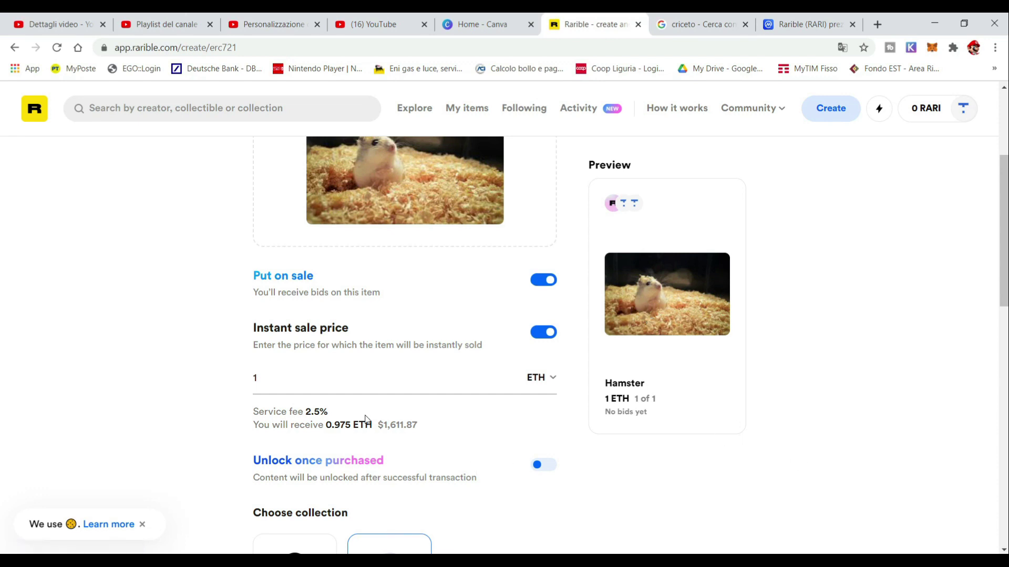
pyautogui.moveTo(334, 376); pyautogui.dragTo(243, 382)
pyautogui.write('2')
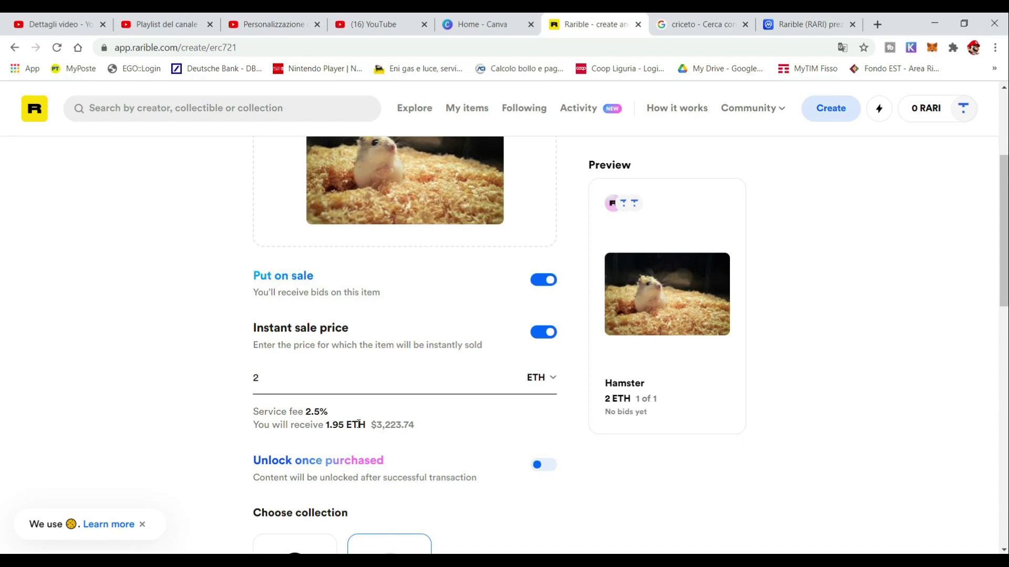
pyautogui.scroll(-1, 360, 423)
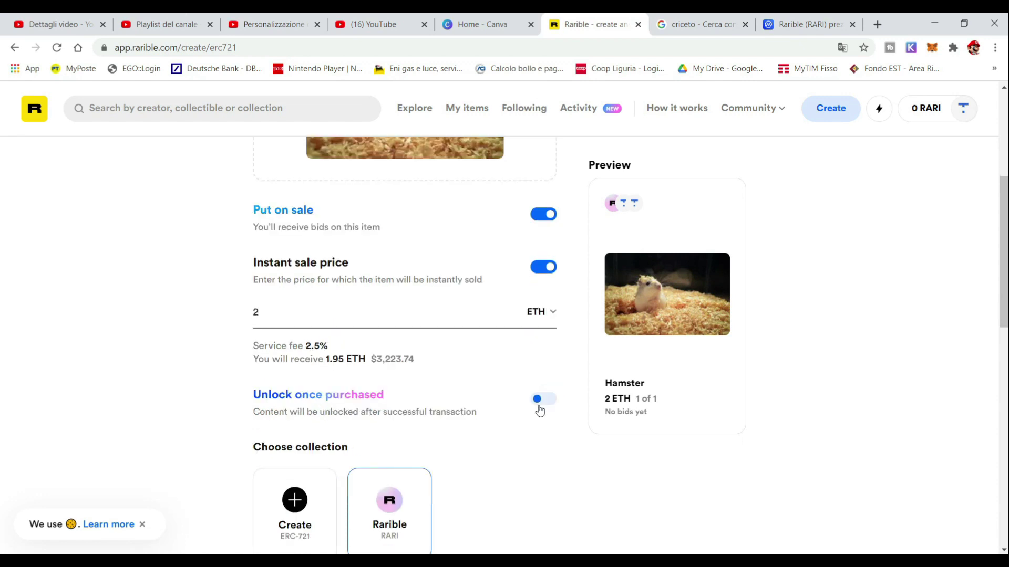
pyautogui.scroll(2, 544, 405)
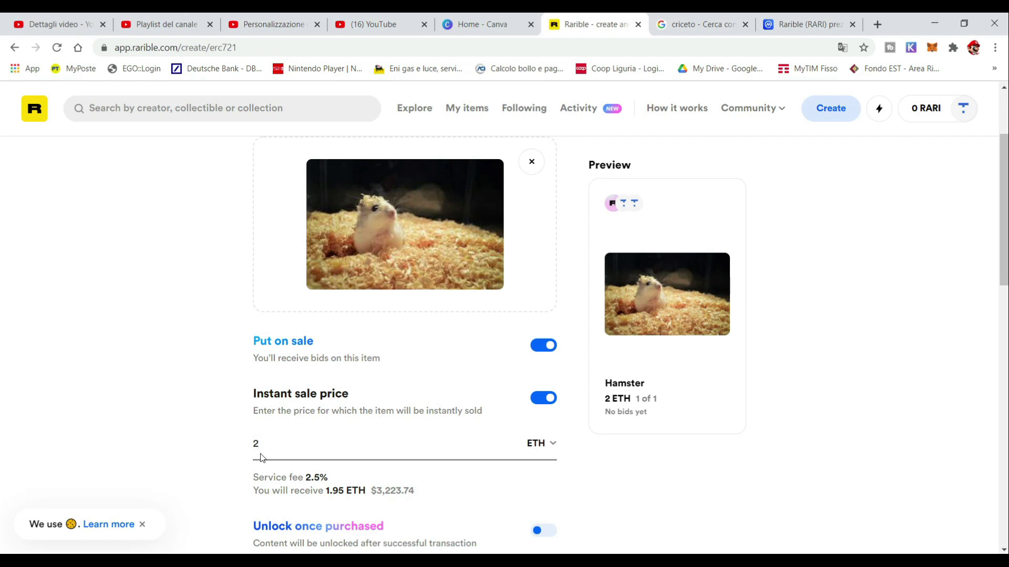
pyautogui.scroll(-1, 261, 457)
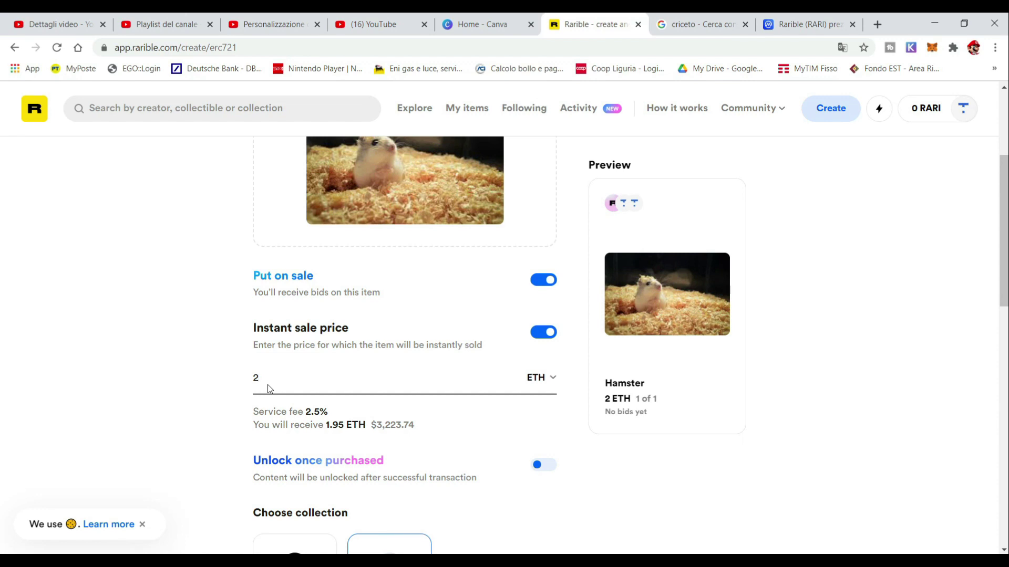
# - Try out the Unlock once purchased option by turning it on and back off
pyautogui.scroll(-3, 458, 411)
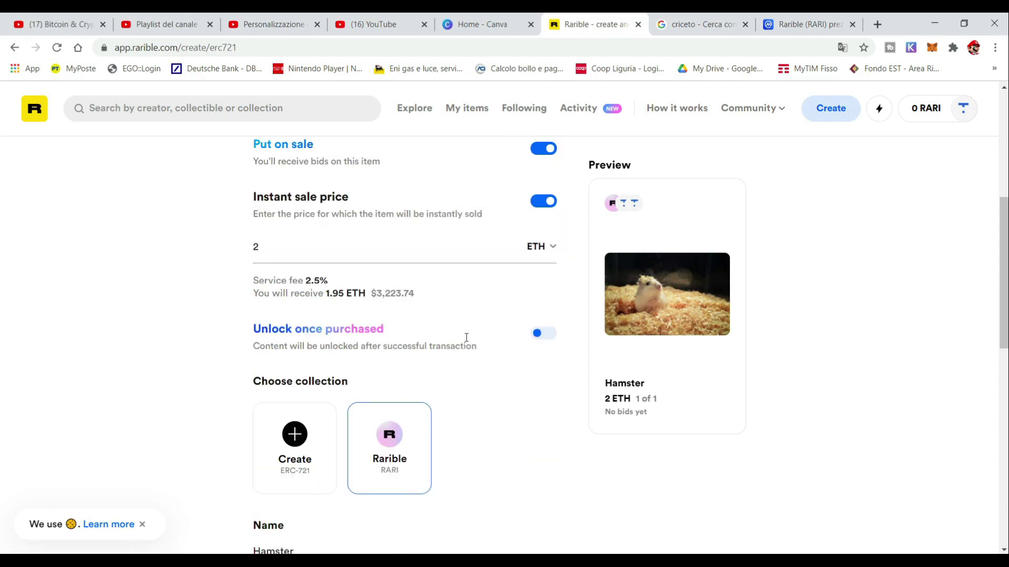
pyautogui.click(541, 338)
pyautogui.click(544, 337)
pyautogui.click(544, 334)
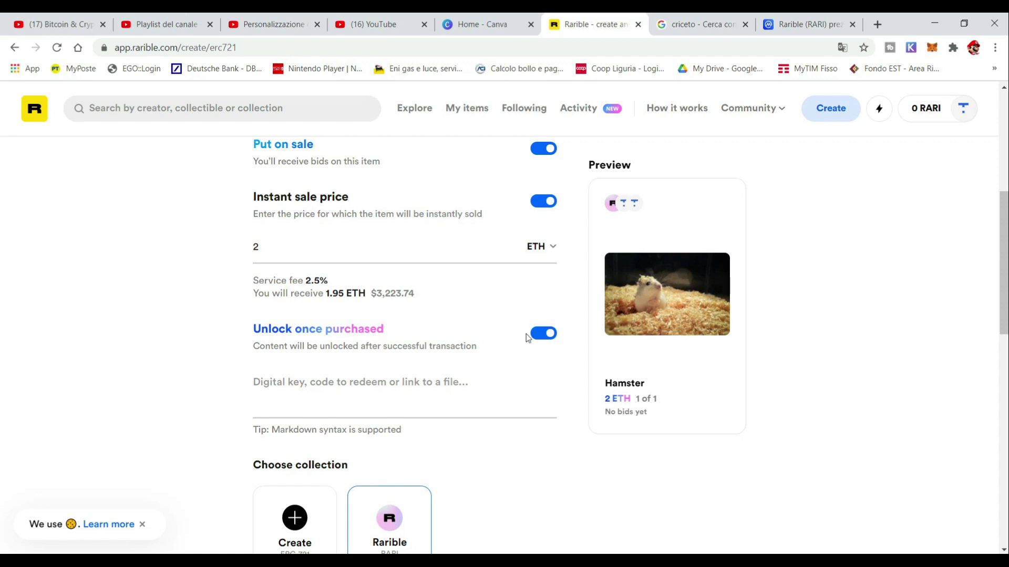
pyautogui.click(545, 334)
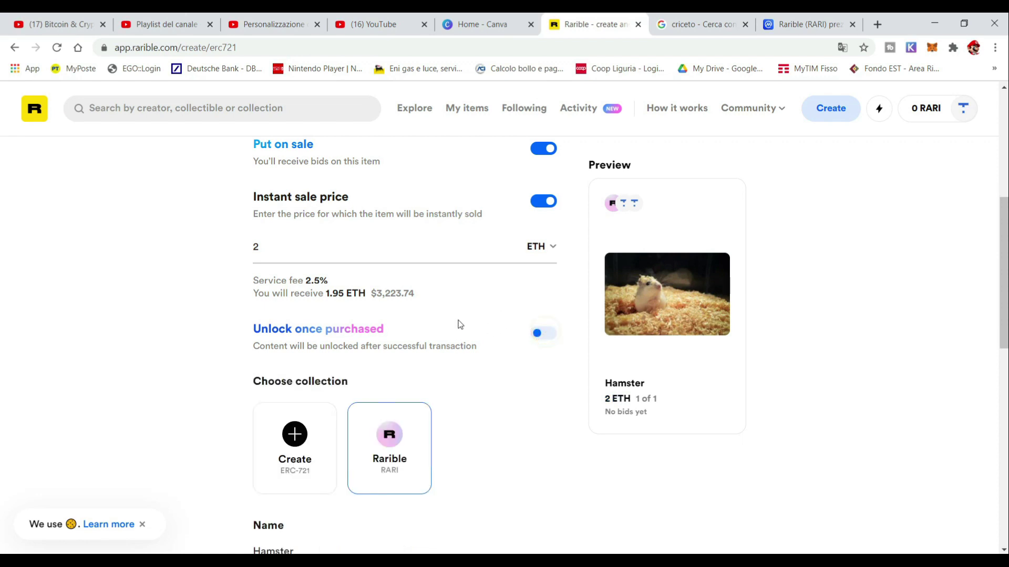
# - Enable Unlock once purchased for the collectible and look over the image, sale settings and unlockable content field
pyautogui.scroll(-1, 486, 344)
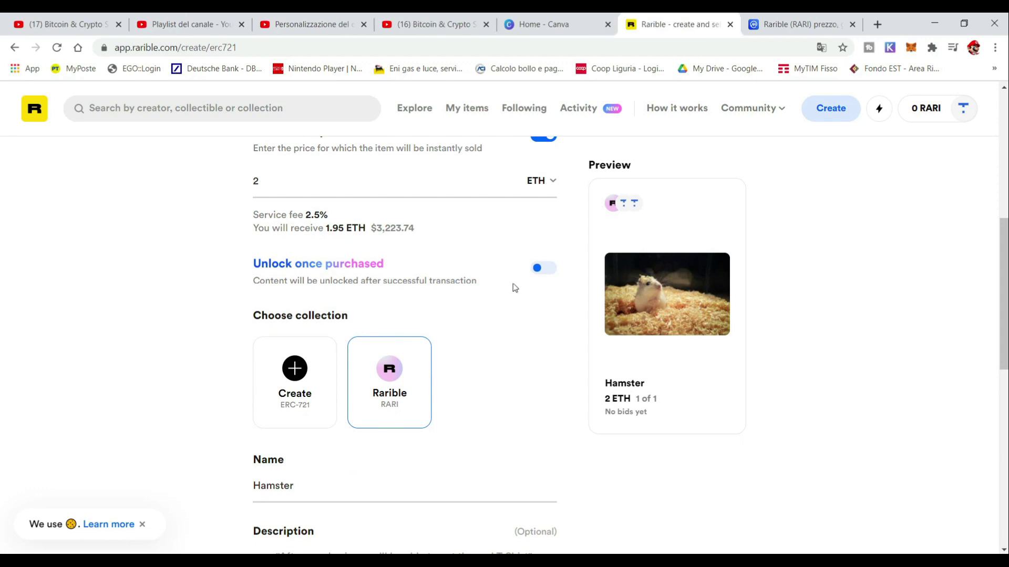
pyautogui.click(537, 269)
pyautogui.scroll(6, 529, 286)
pyautogui.scroll(-2, 442, 242)
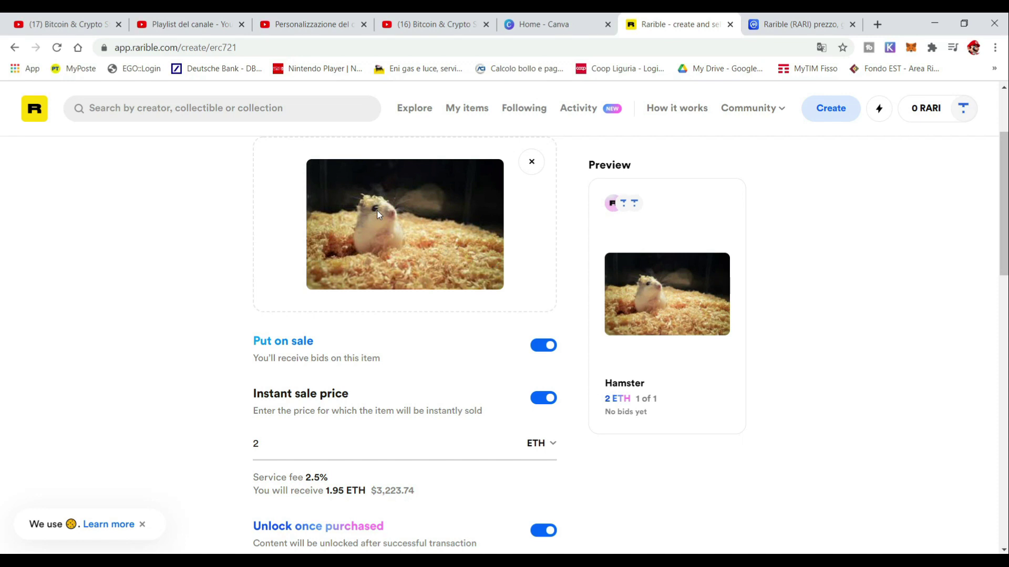
pyautogui.scroll(-5, 377, 210)
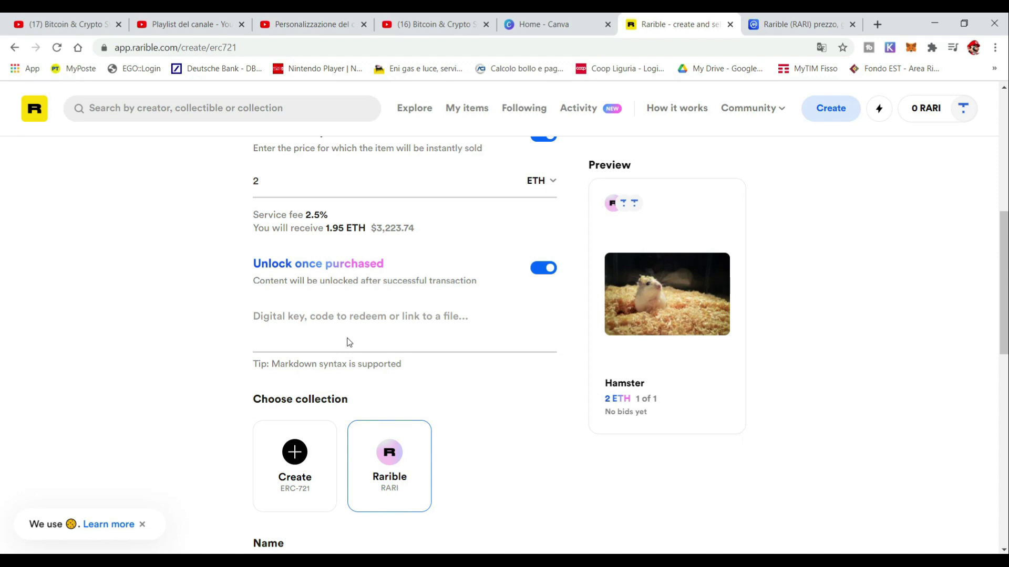
pyautogui.scroll(7, 348, 342)
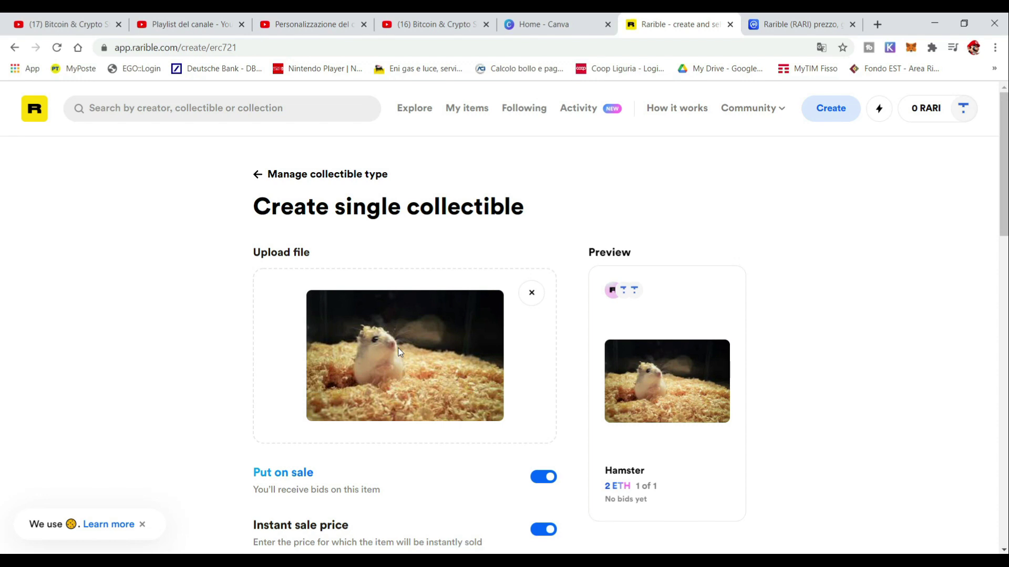
# - Review the collectible's sale, unlock, collection and name settings, and activate the empty description field
pyautogui.scroll(-5, 402, 336)
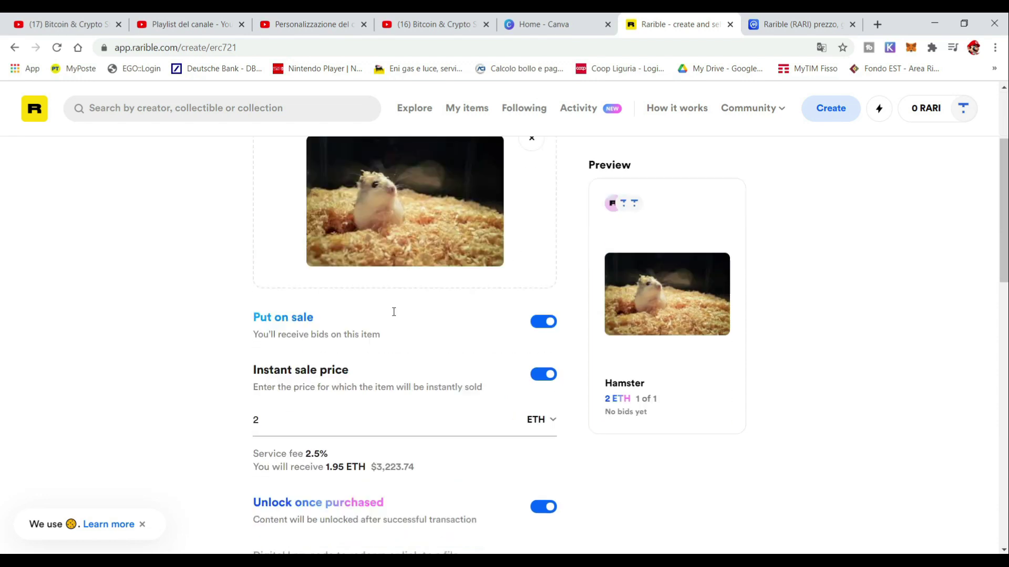
pyautogui.scroll(-3, 394, 312)
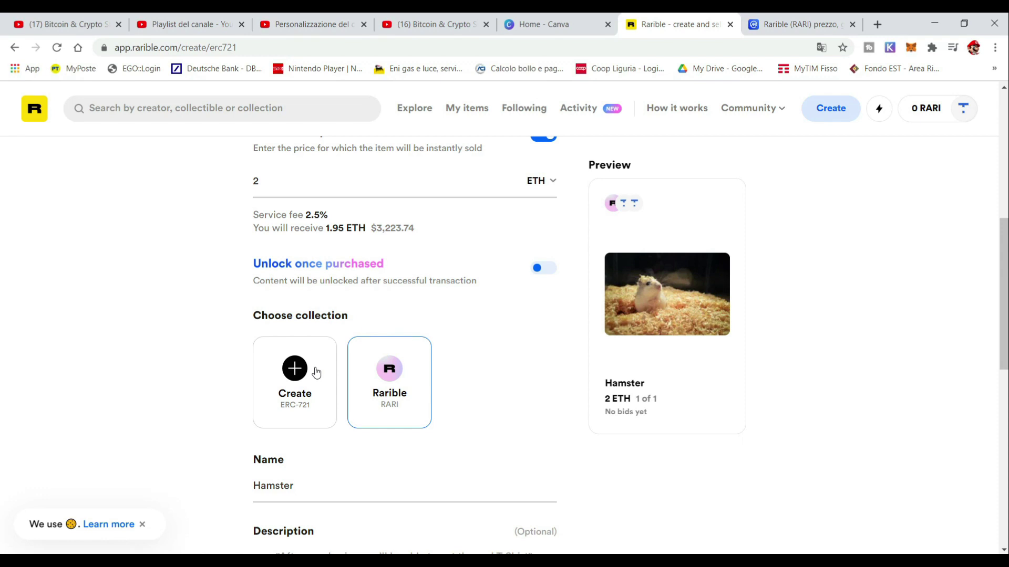
pyautogui.scroll(-1, 403, 364)
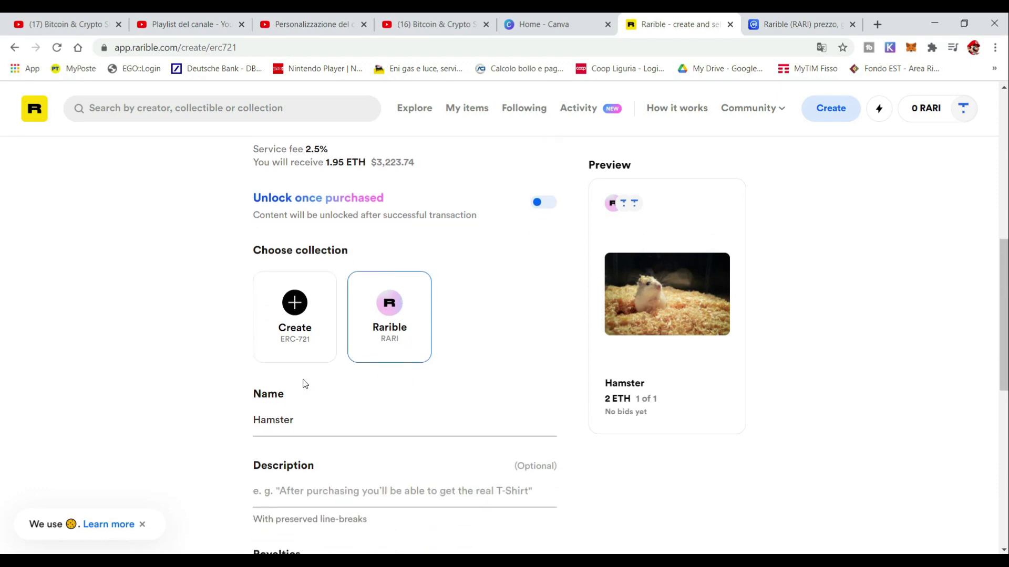
pyautogui.scroll(-1, 308, 419)
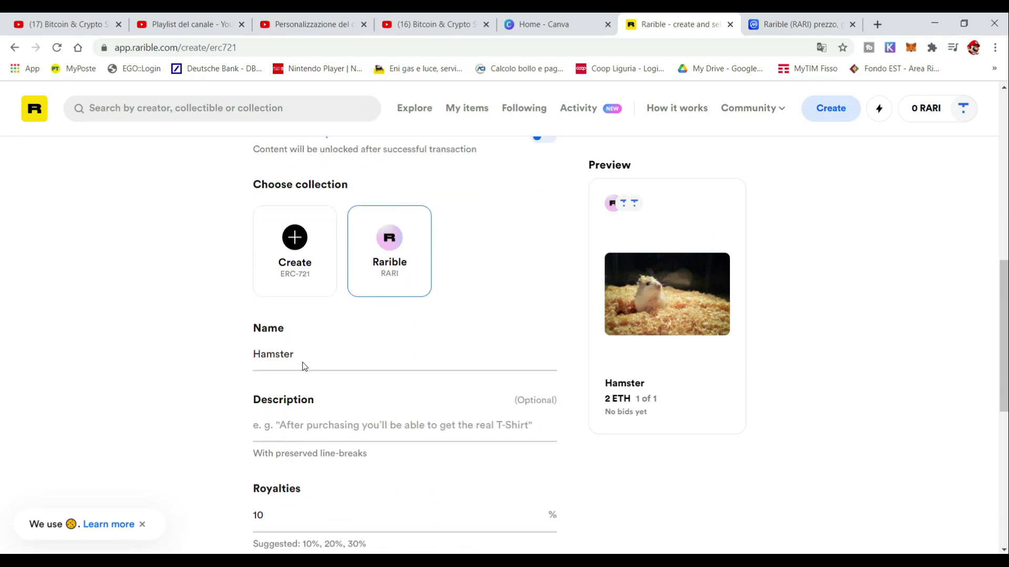
pyautogui.scroll(3, 310, 367)
pyautogui.scroll(-3, 312, 369)
pyautogui.click(329, 425)
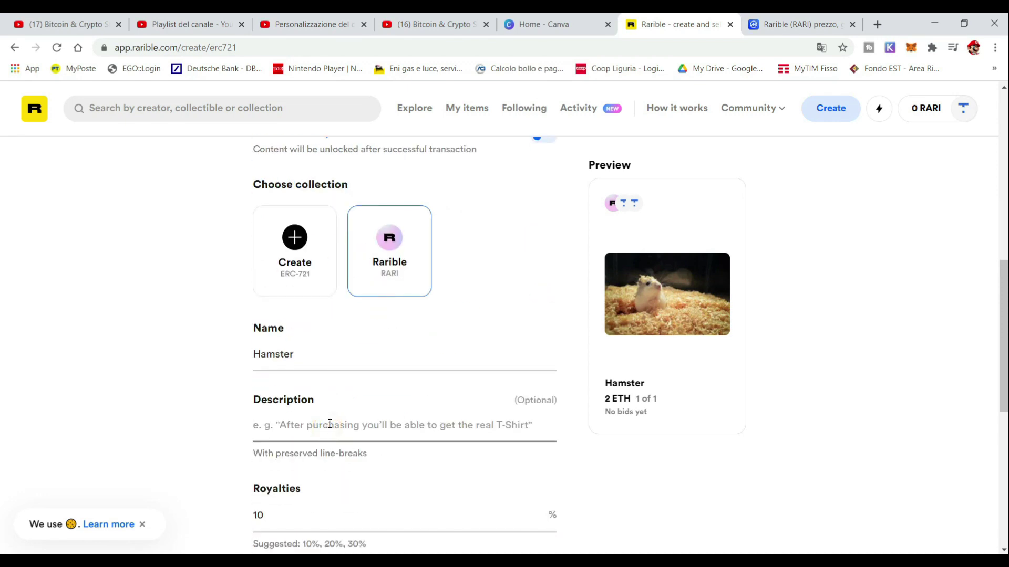
# - Try replacing the collectible's royalties percentage with 0, and clear the value again
pyautogui.scroll(-2, 331, 418)
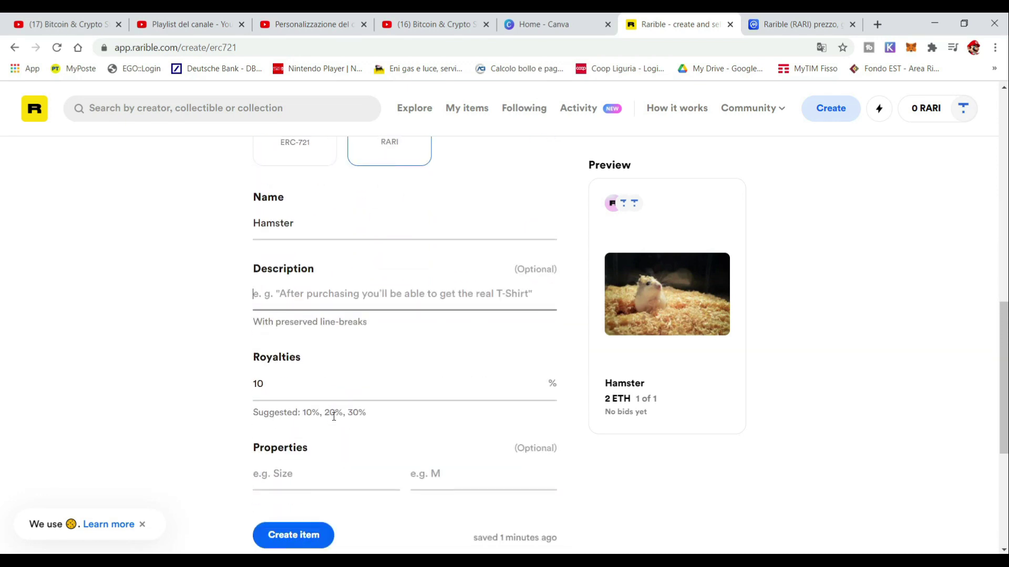
pyautogui.click(305, 381)
pyautogui.press('BackSpace')
pyautogui.press('BackSpace')
pyautogui.write('0')
pyautogui.press('BackSpace')
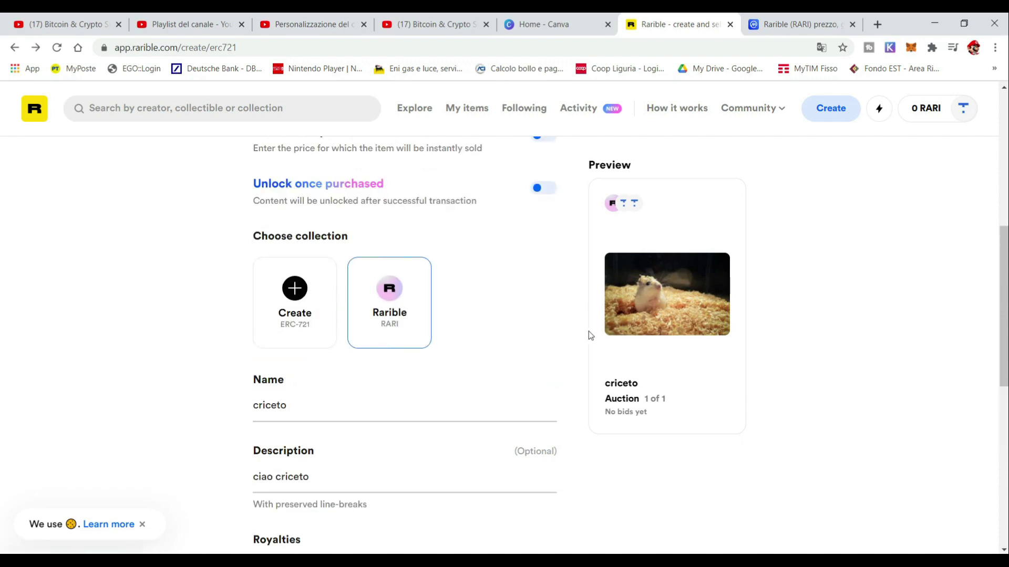
# - Check the royalties and properties of the criceto collectible, submit it for creation, and dismiss the Follow steps dialog
pyautogui.scroll(-7, 634, 361)
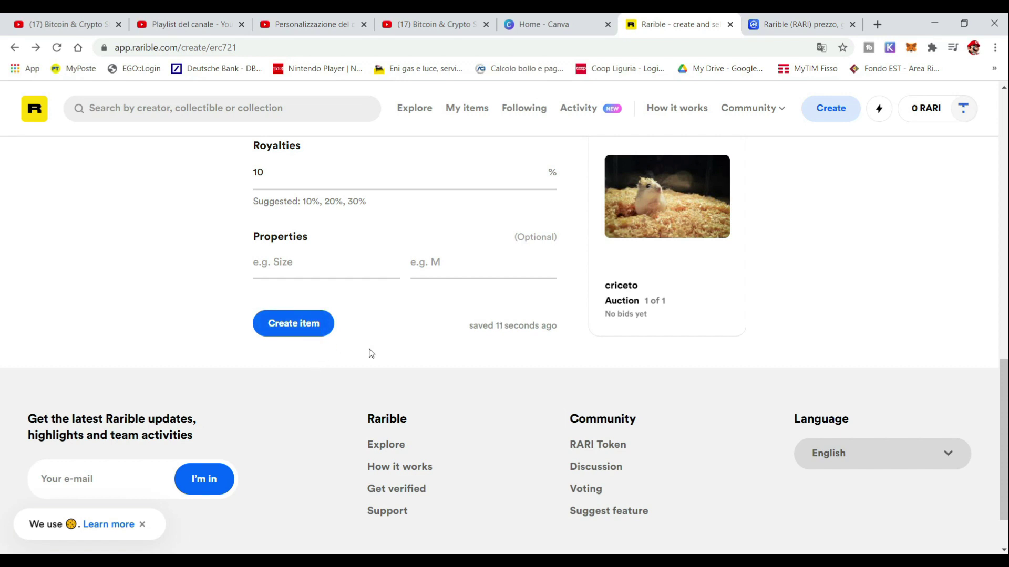
pyautogui.scroll(-2, 337, 332)
pyautogui.scroll(3, 337, 332)
pyautogui.click(312, 448)
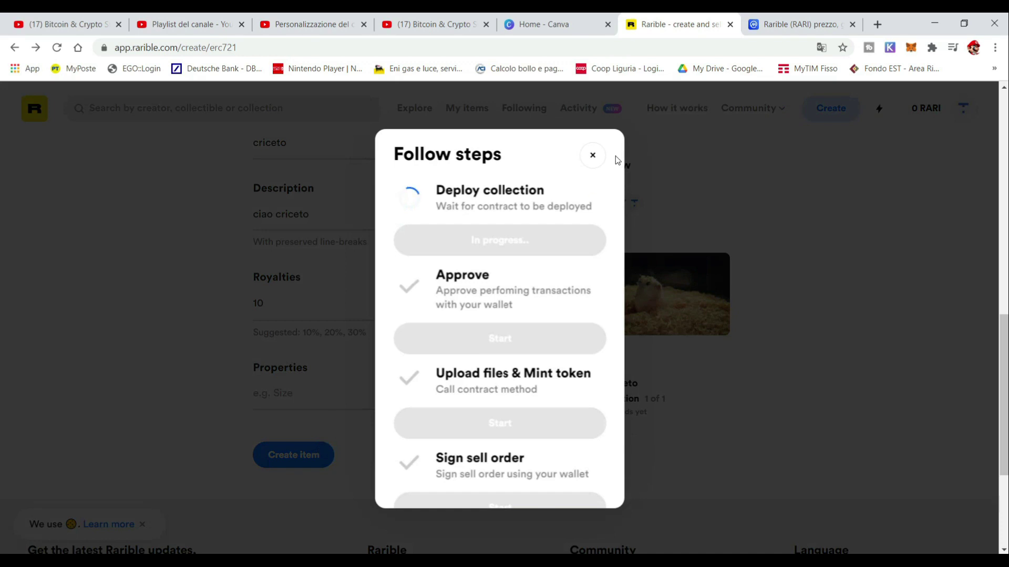
pyautogui.click(592, 155)
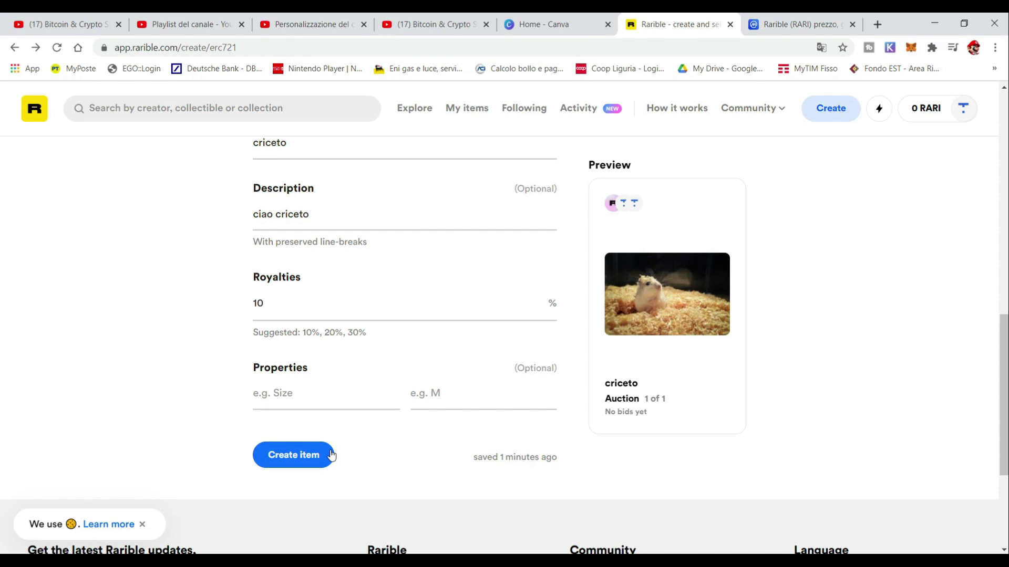
# - Submit the criceto collectible for creation again and review the creation stages down to Sign sell order
pyautogui.click(331, 455)
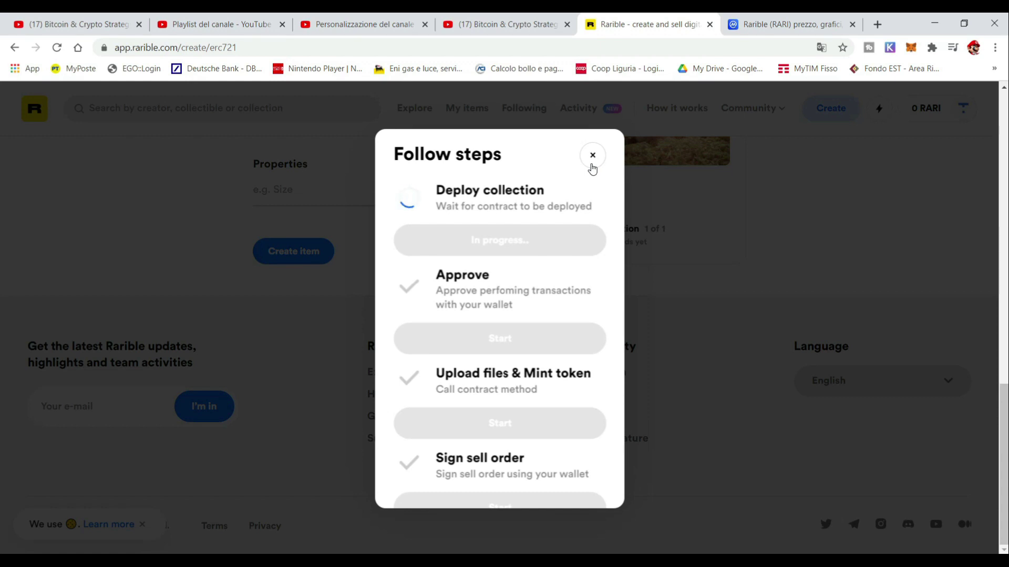
pyautogui.scroll(-1, 500, 423)
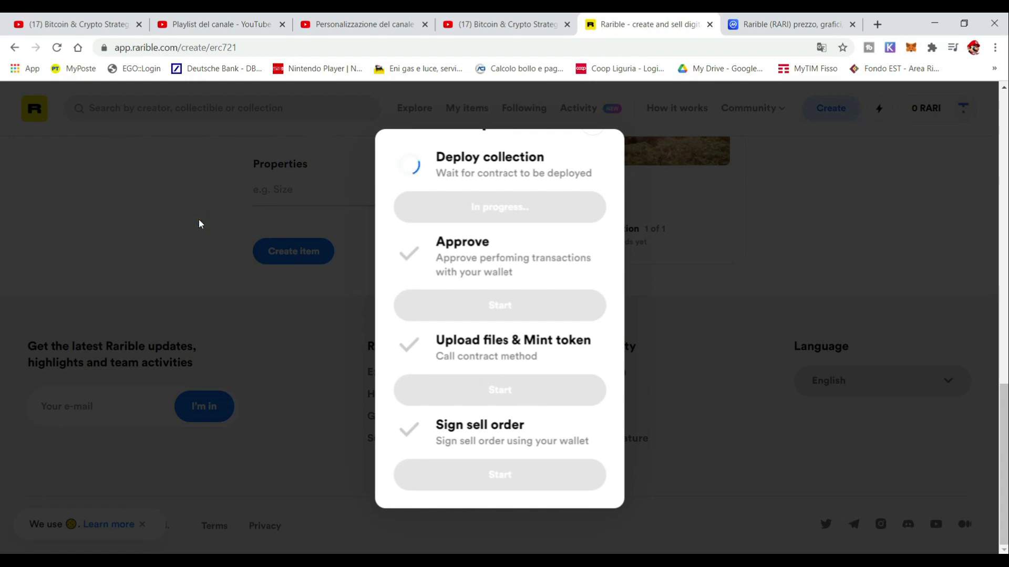
# - Examine the account's owned collectibles on the My items page, and go back to the Explore page
pyautogui.click(458, 110)
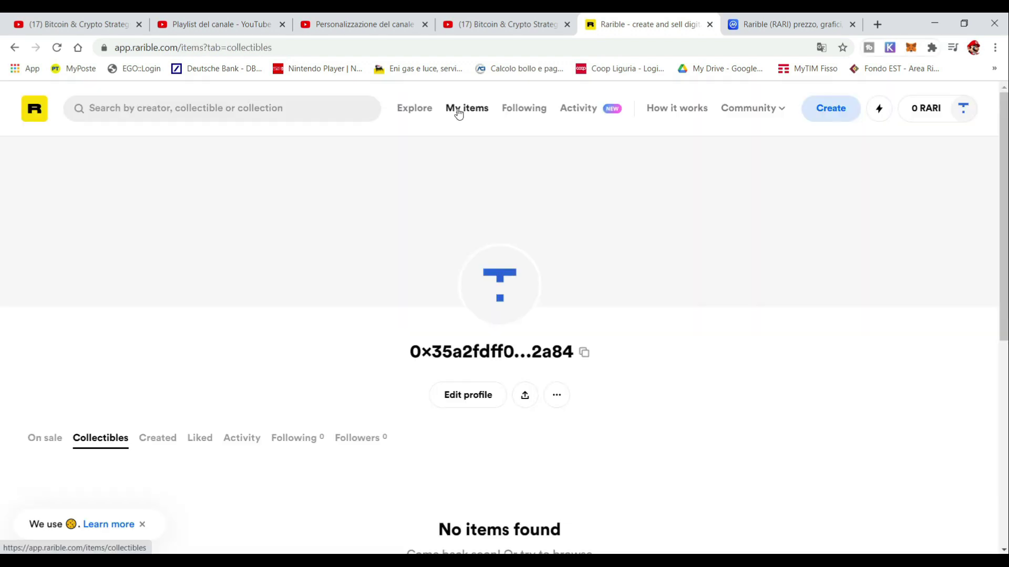
pyautogui.click(426, 109)
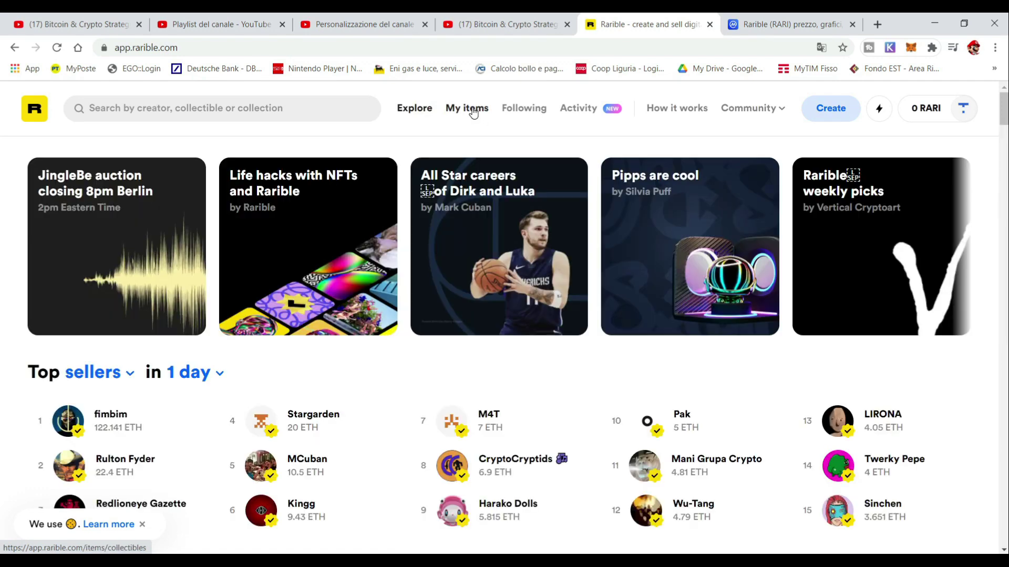
pyautogui.click(472, 111)
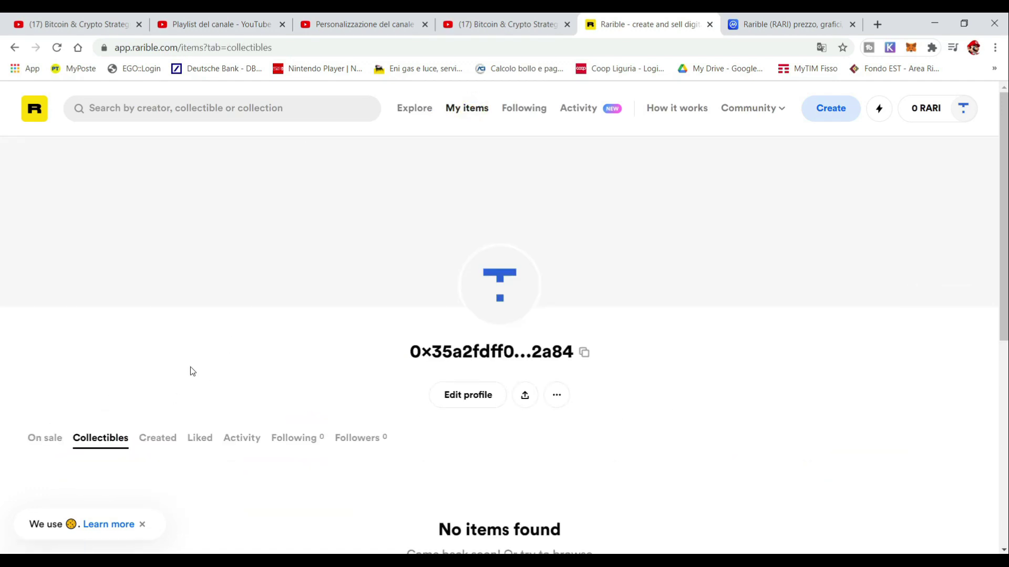
pyautogui.scroll(-3, 157, 347)
pyautogui.scroll(1, 646, 305)
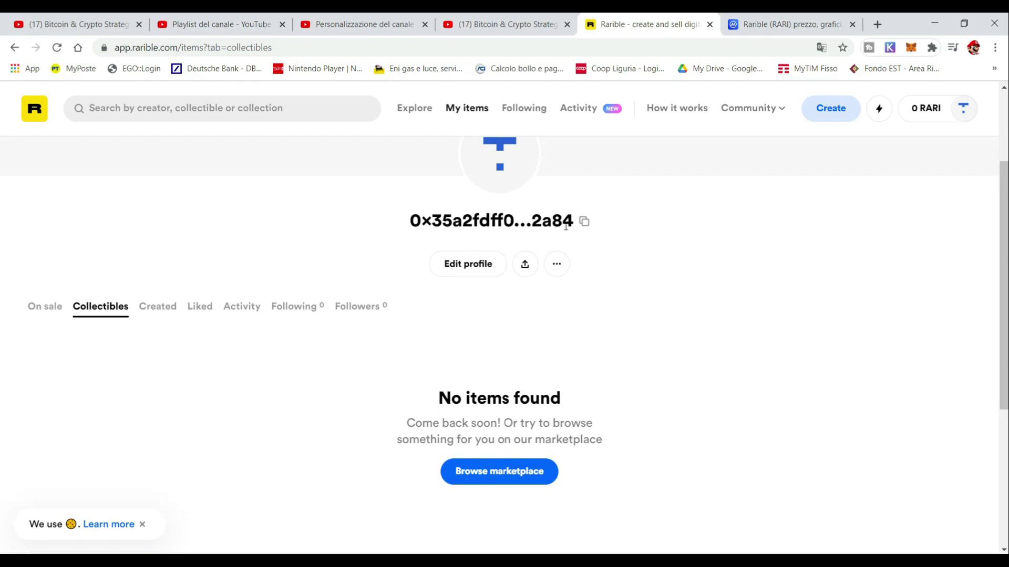
pyautogui.scroll(-1, 571, 228)
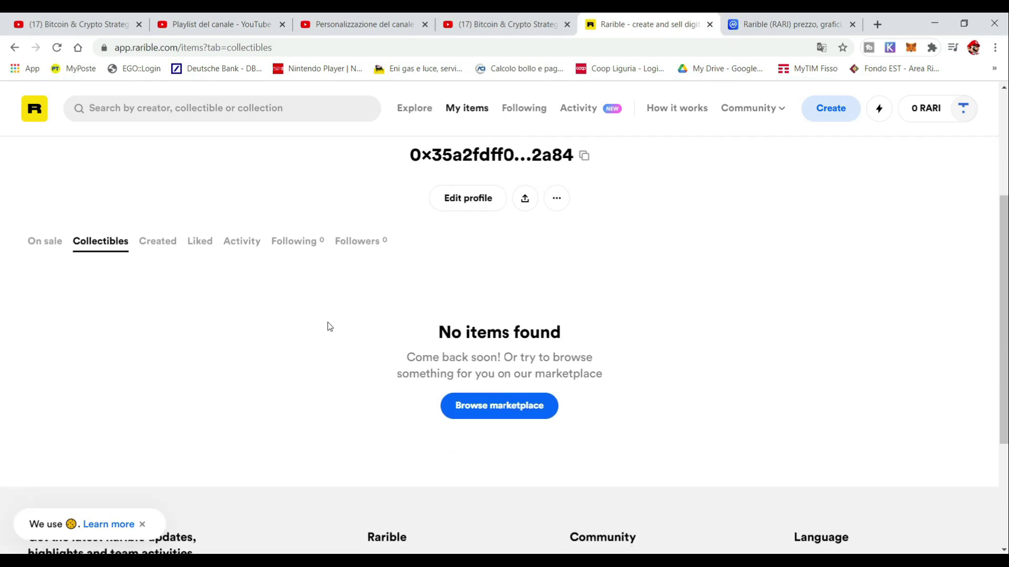
pyautogui.scroll(3, 290, 352)
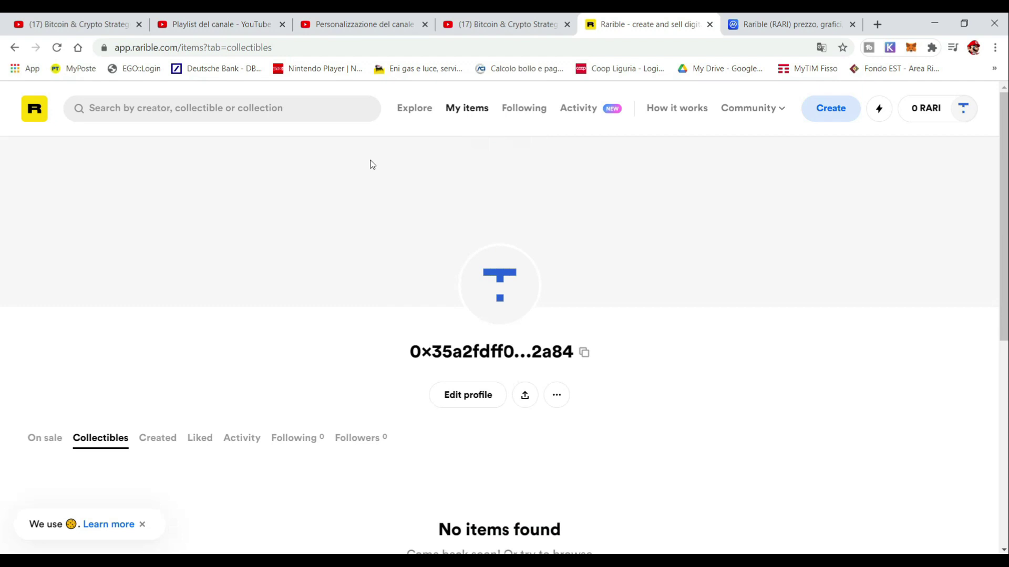
pyautogui.click(421, 112)
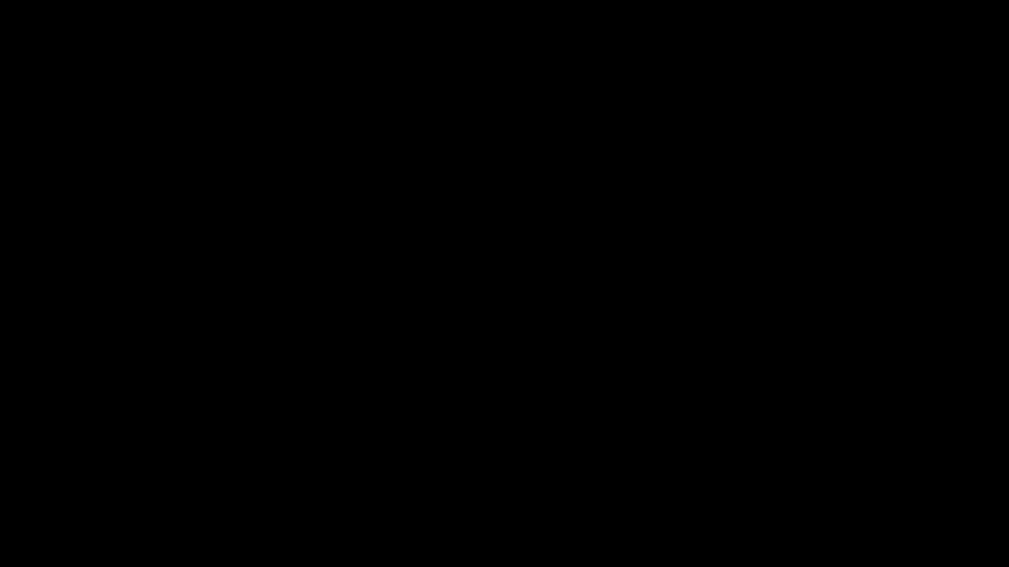